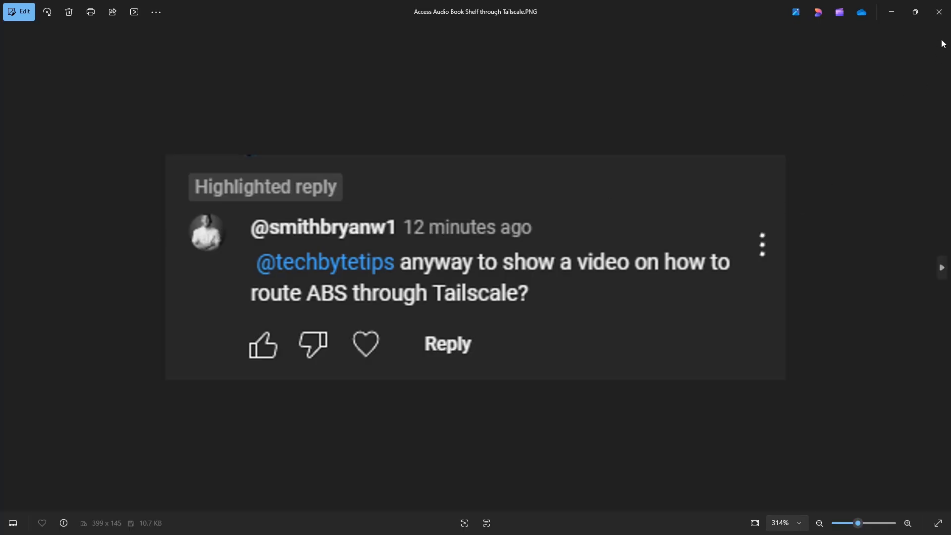
Close the image viewer, compare Tailscale's personal and business pricing plans, and return to the Tailscale home page
left_click(941, 14)
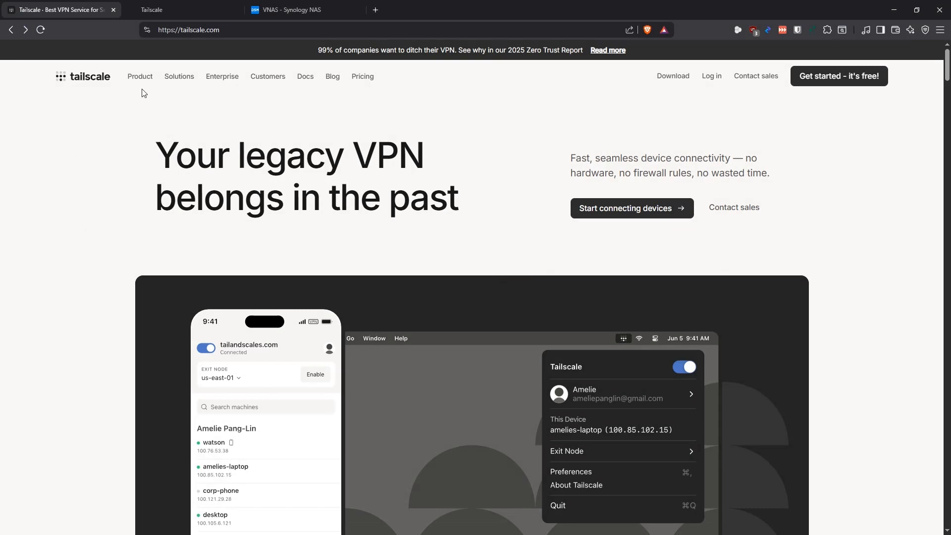
left_click(362, 76)
scroll(132, 344, "down", 2)
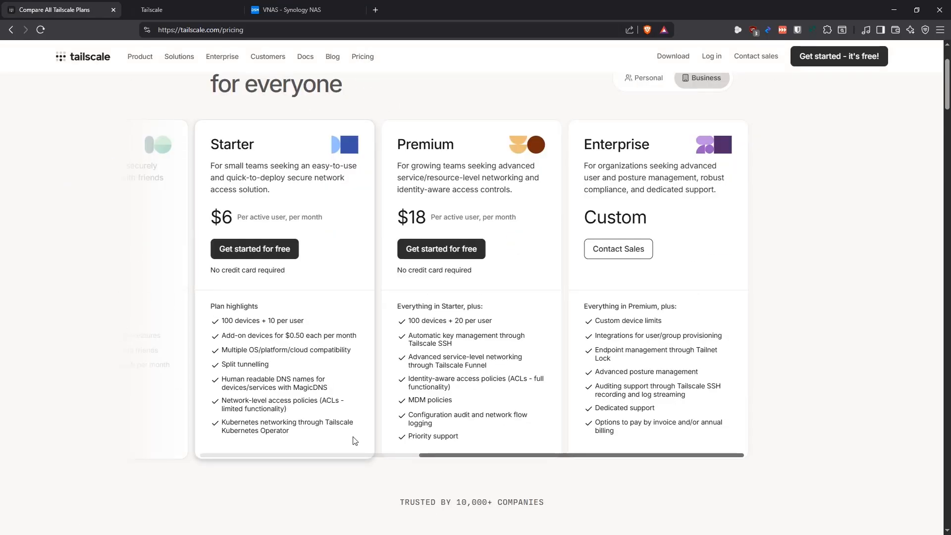
left_click_drag(454, 460, 216, 450)
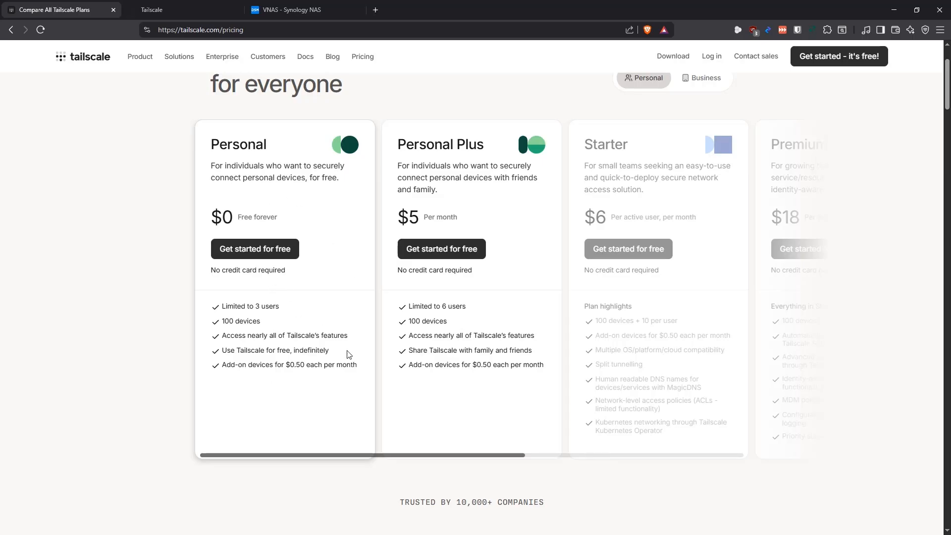
scroll(345, 352, "right", 3)
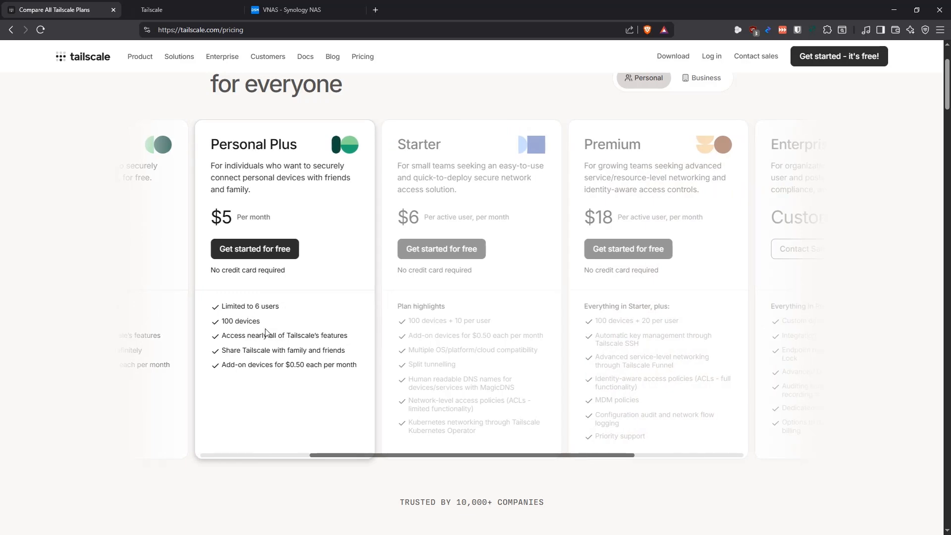
scroll(495, 346, "right", 3)
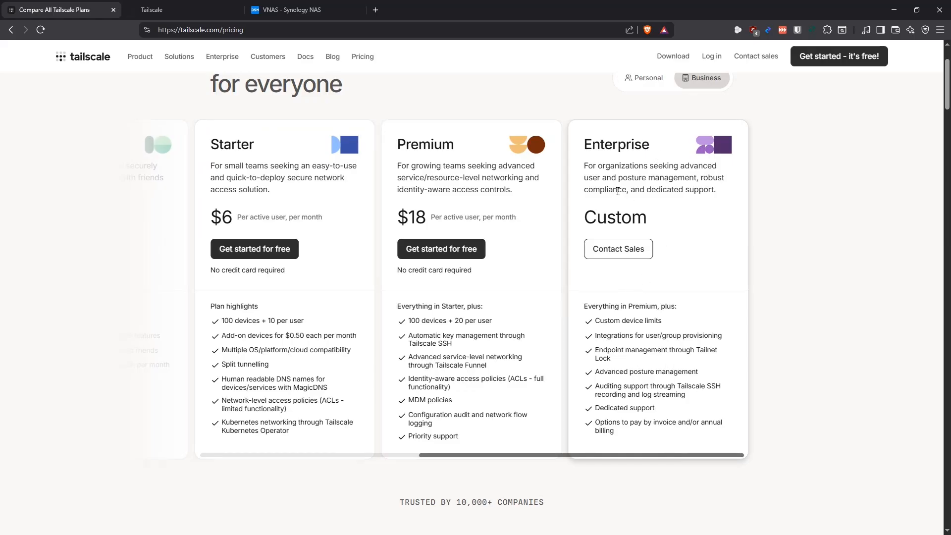
scroll(490, 332, "left", 3)
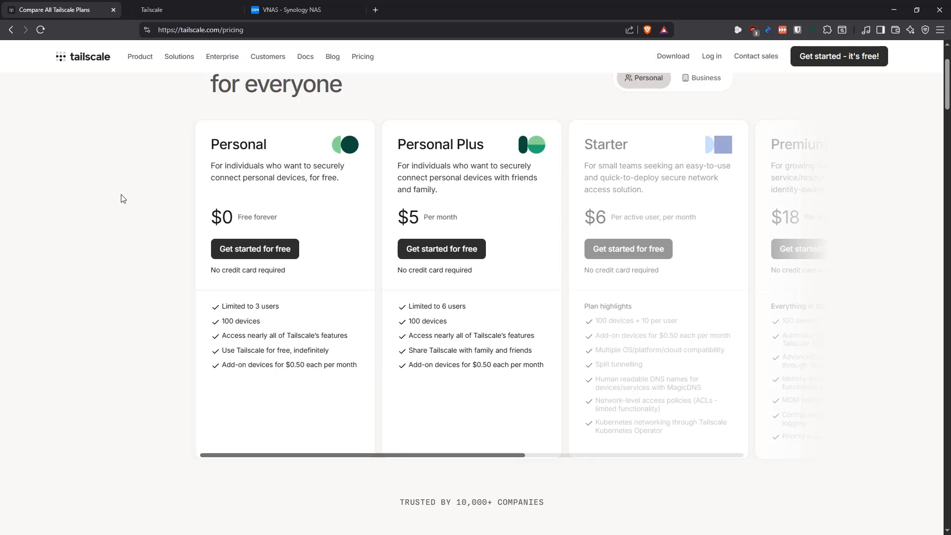
key("alt+Left")
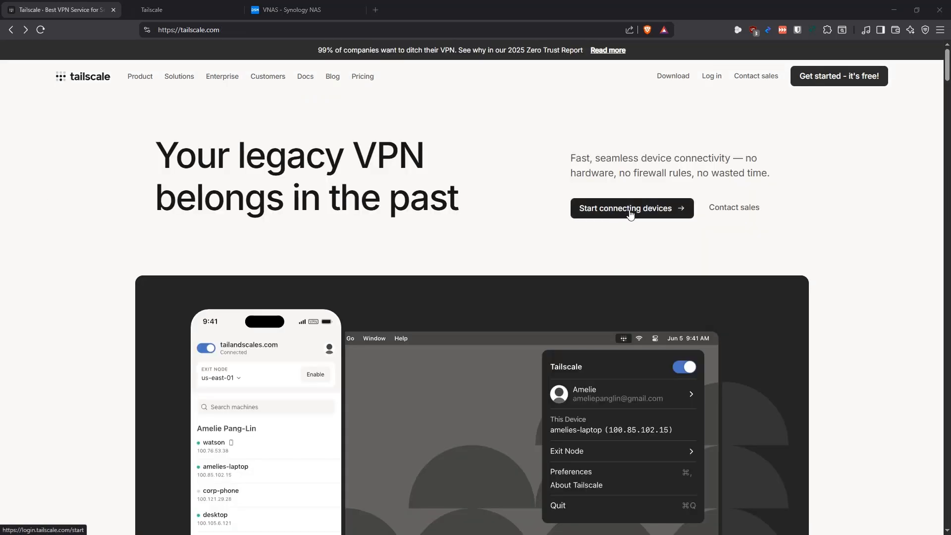
Sign in to Tailscale with a Microsoft account and look at the options for adding a device
left_click(180, 7)
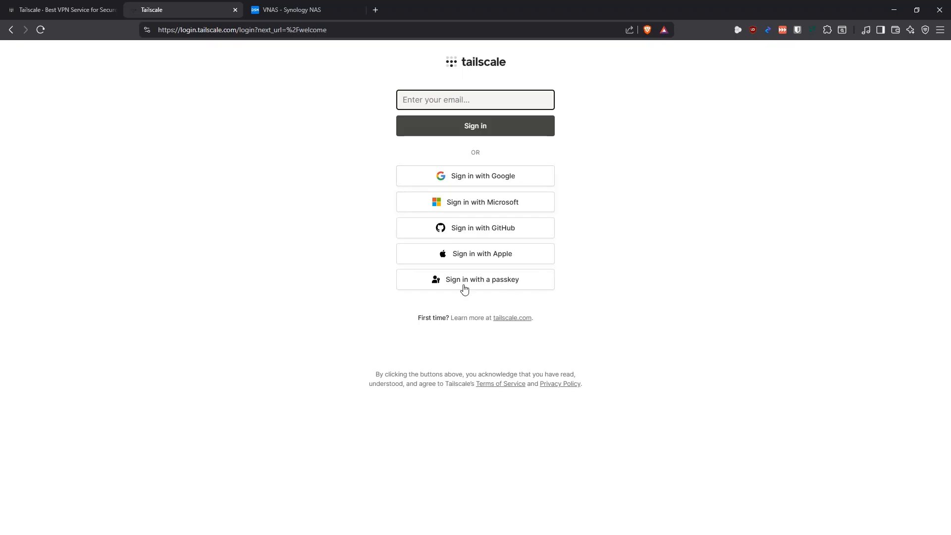
left_click(485, 206)
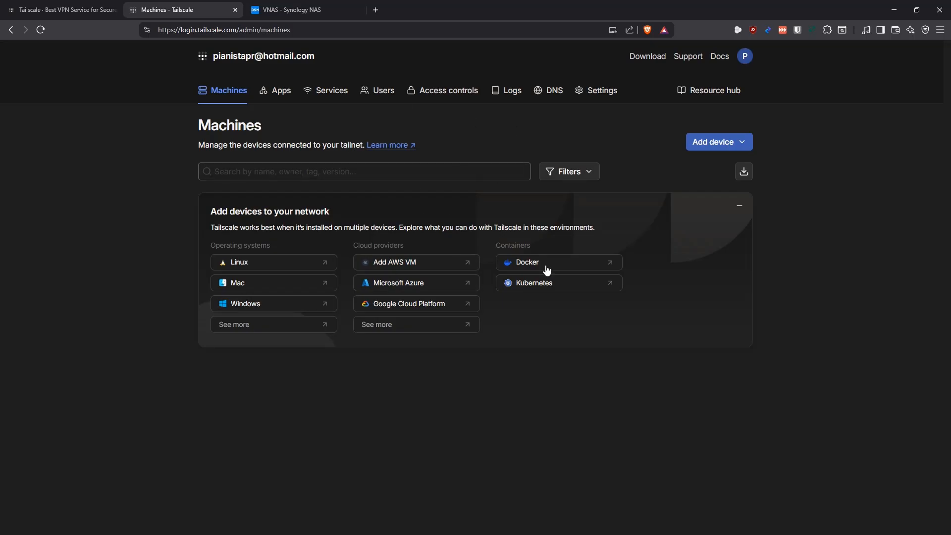
left_click(729, 141)
key("Escape")
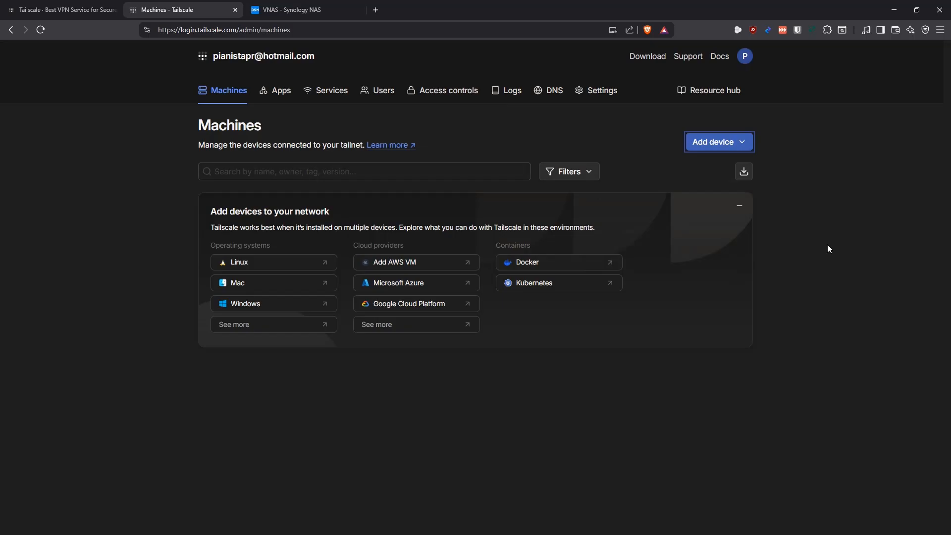
left_click(491, 397)
Switch to the Synology NAS desktop and close the open File Station and Container Manager windows
key("ctrl+Tab")
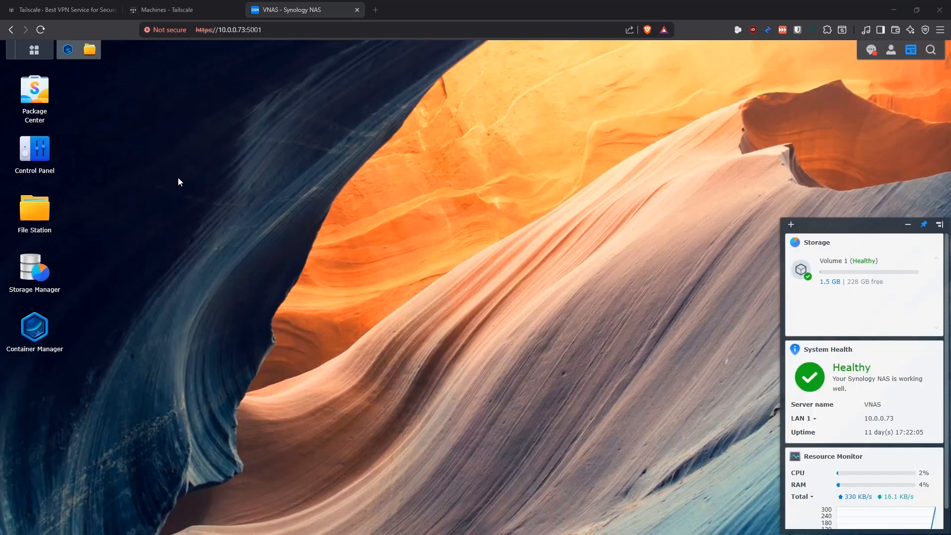
left_click(90, 50)
left_click(445, 68)
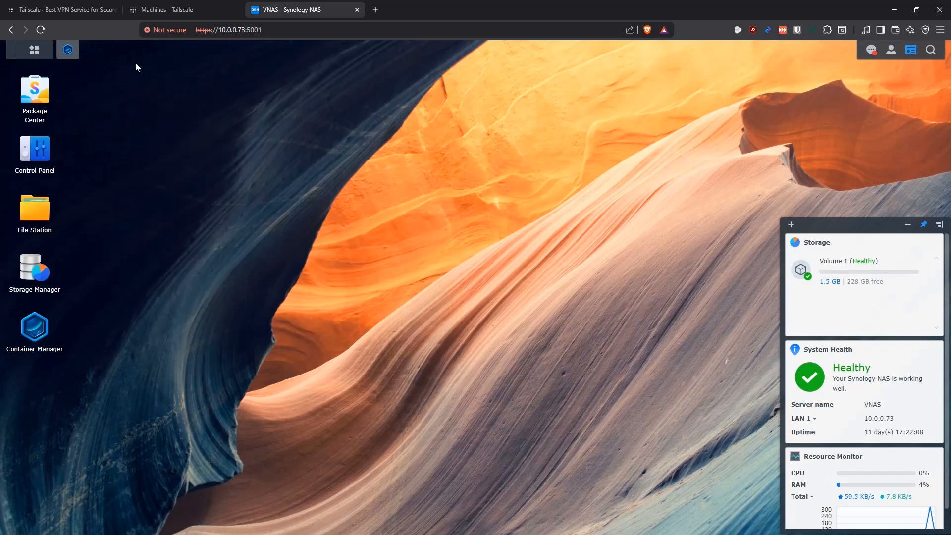
left_click(68, 49)
left_click(768, 68)
Search Package Center for "tails" and install the Tailscale package on the NAS
double_click(35, 91)
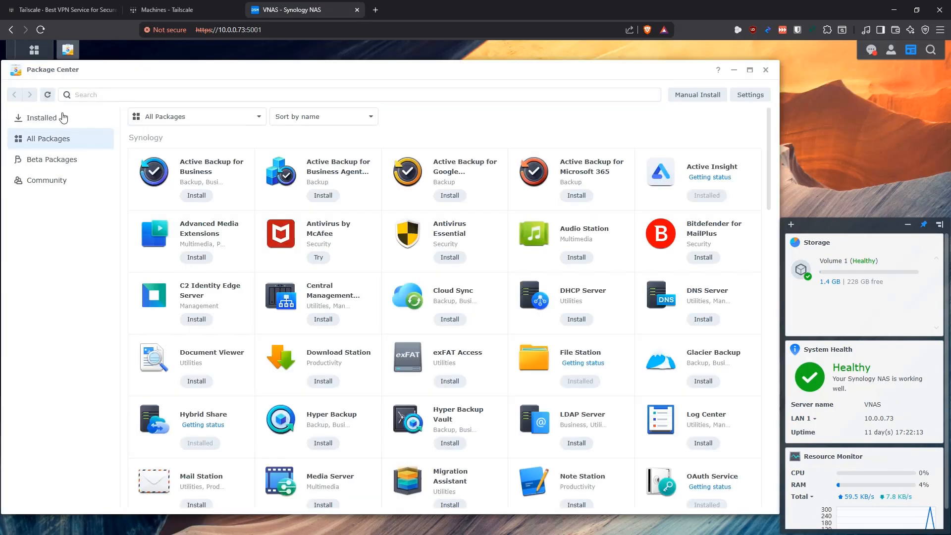
left_click(109, 95)
type("tails")
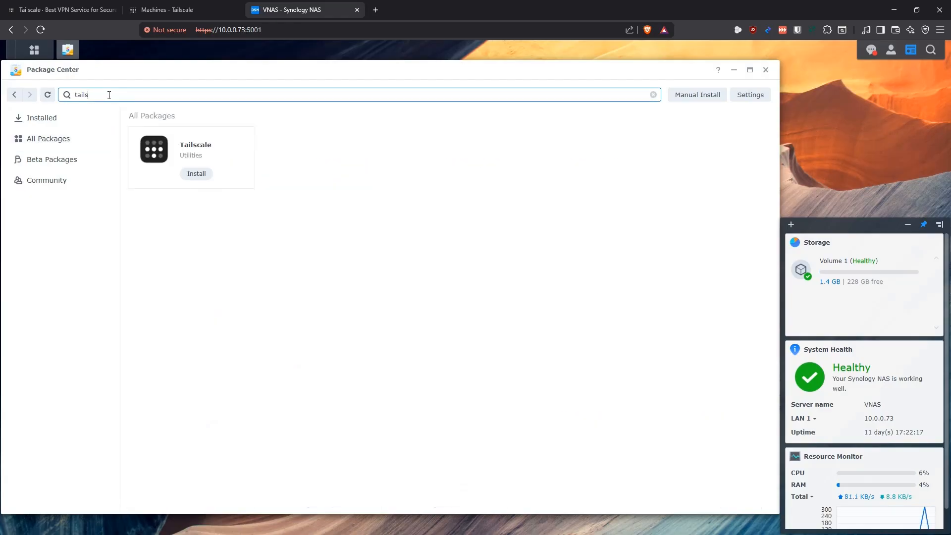
left_click(213, 155)
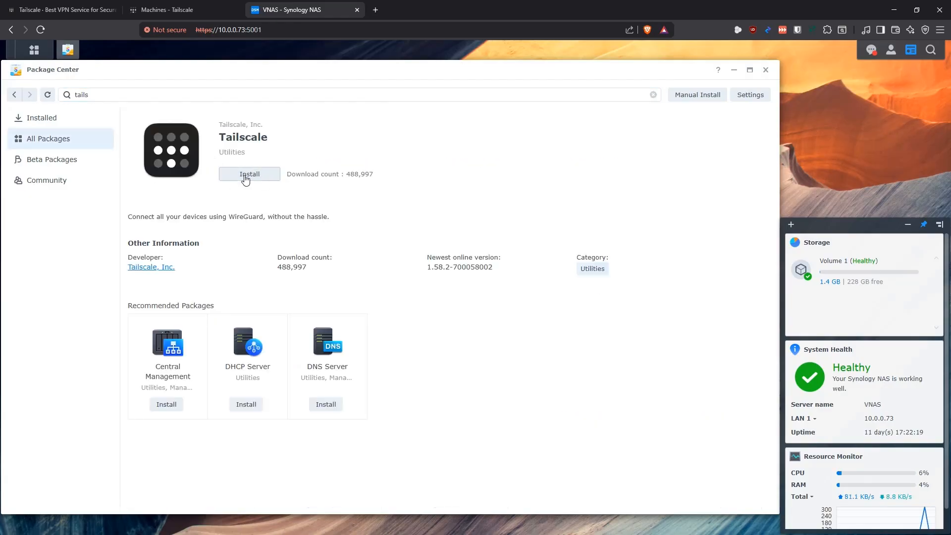
left_click(245, 177)
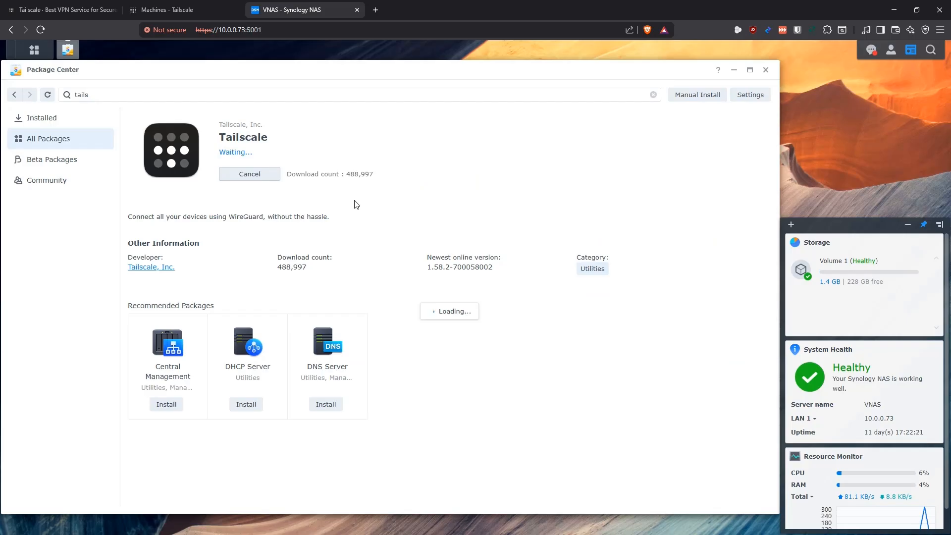
left_click(522, 399)
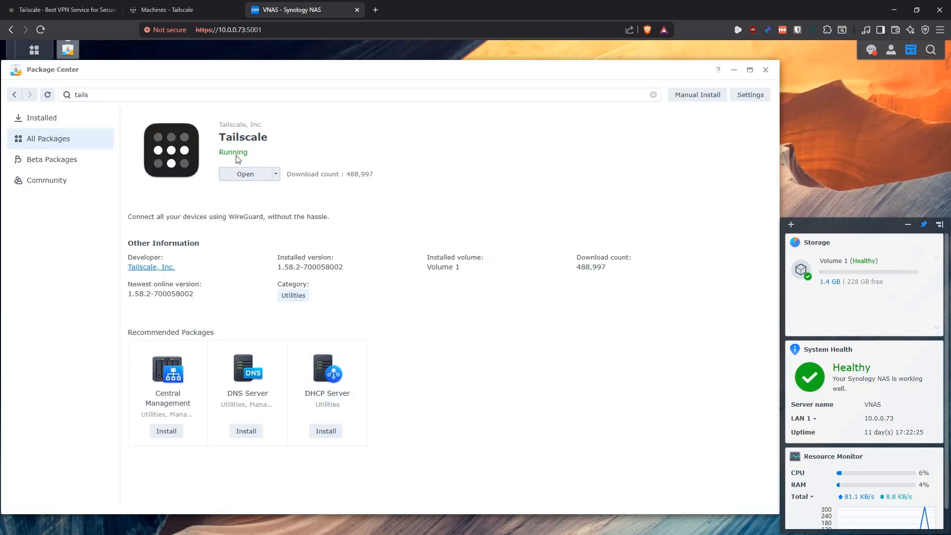
Open Tailscale on the NAS, reauthenticate, and connect the VNAS device to the account's tailnet
left_click(238, 177)
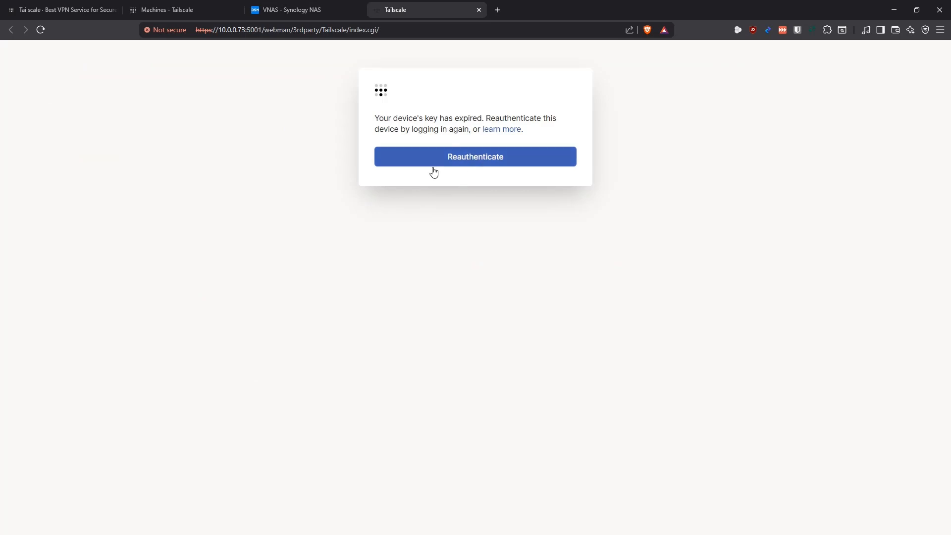
left_click(473, 164)
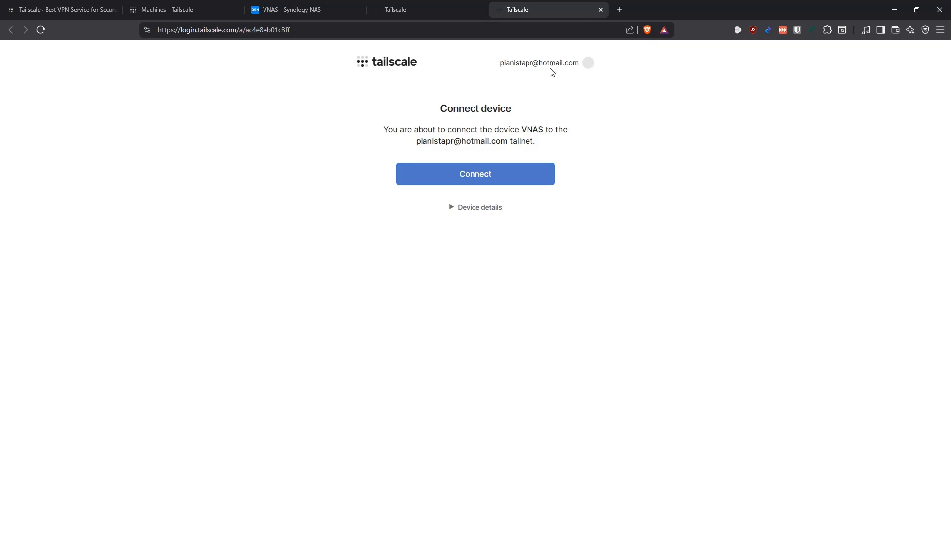
left_click(184, 10)
left_click(544, 11)
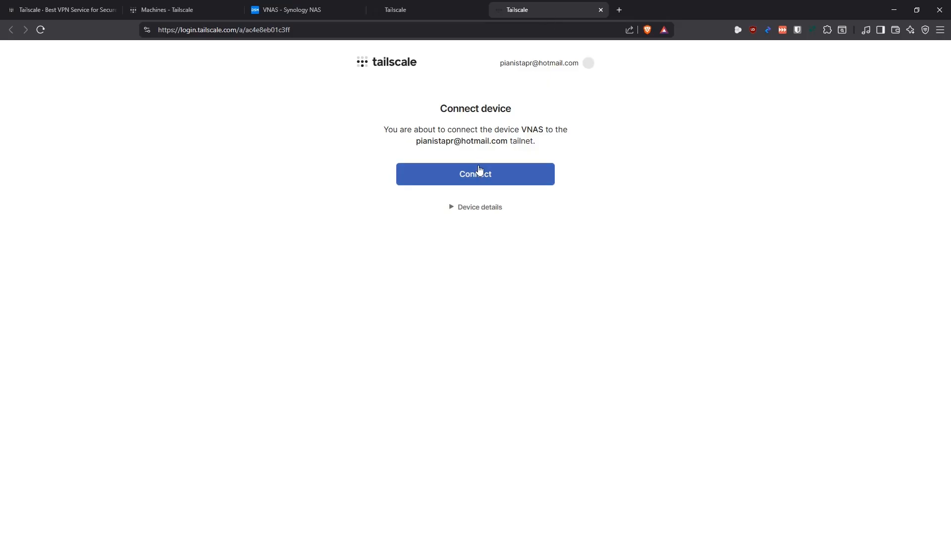
left_click(475, 178)
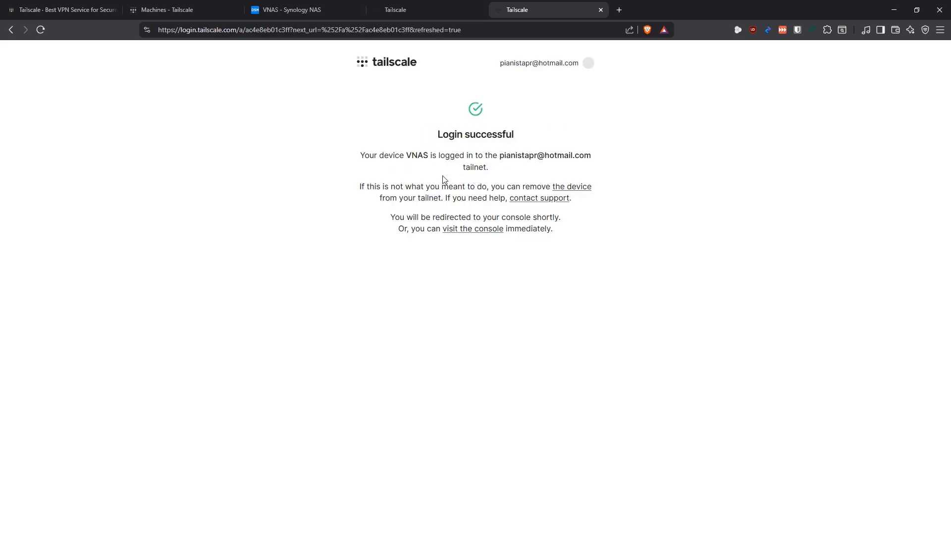
left_click_drag(361, 155, 496, 171)
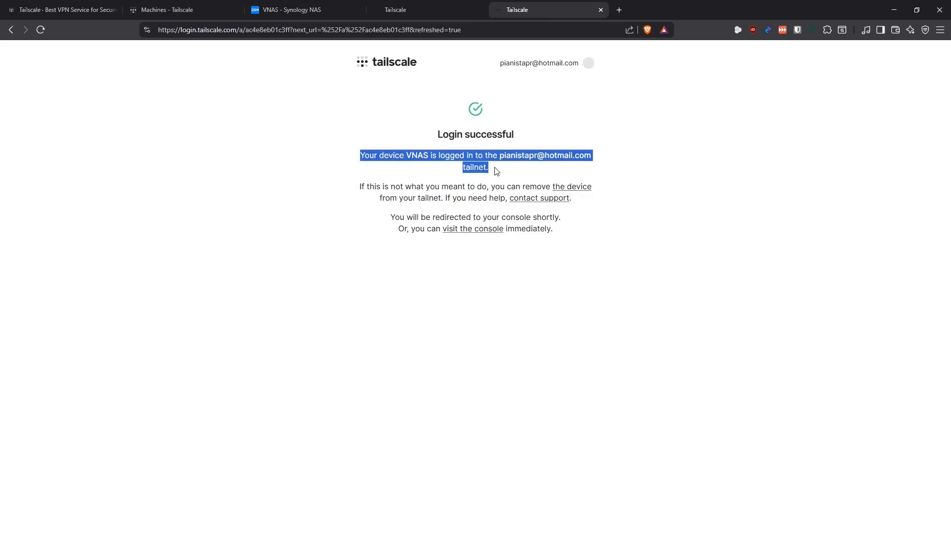
Disable key expiry for the vnas machine in the Tailscale admin console
left_click(187, 10)
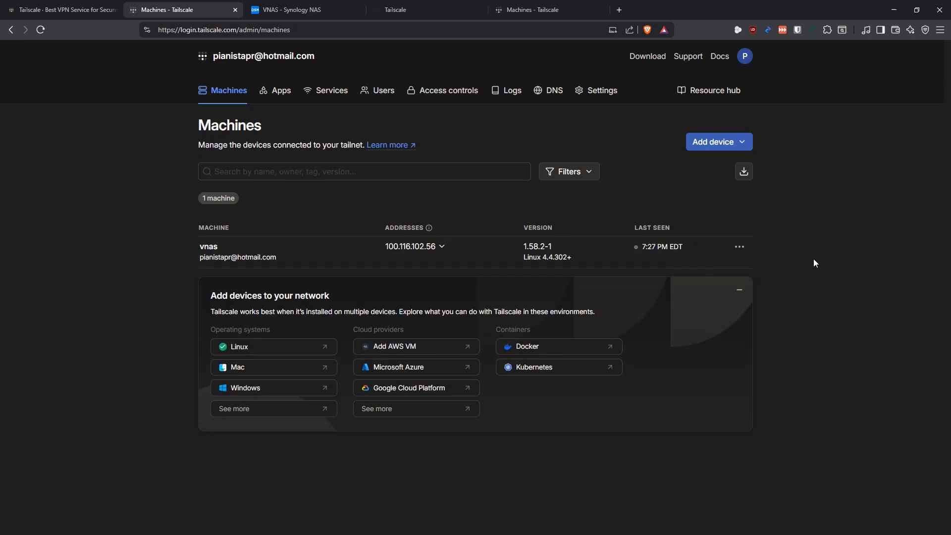
left_click(741, 246)
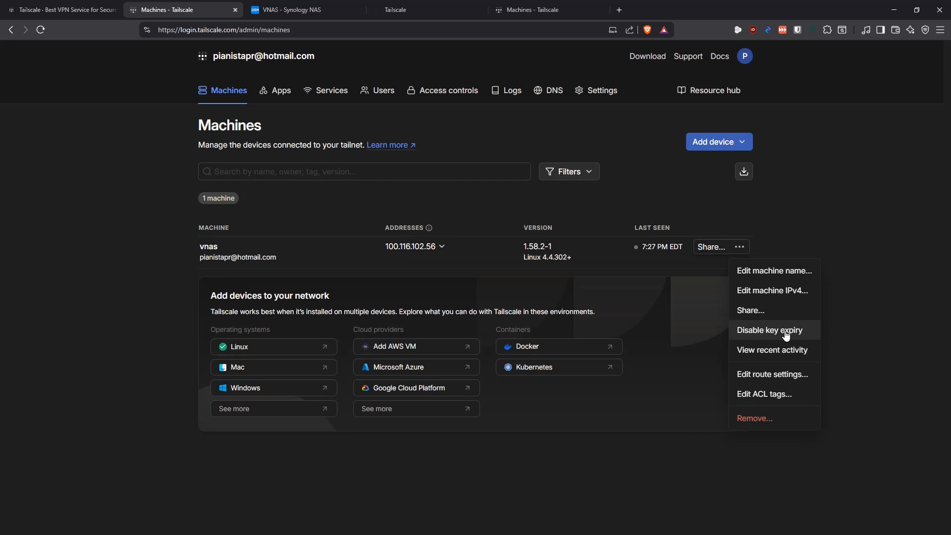
left_click(740, 246)
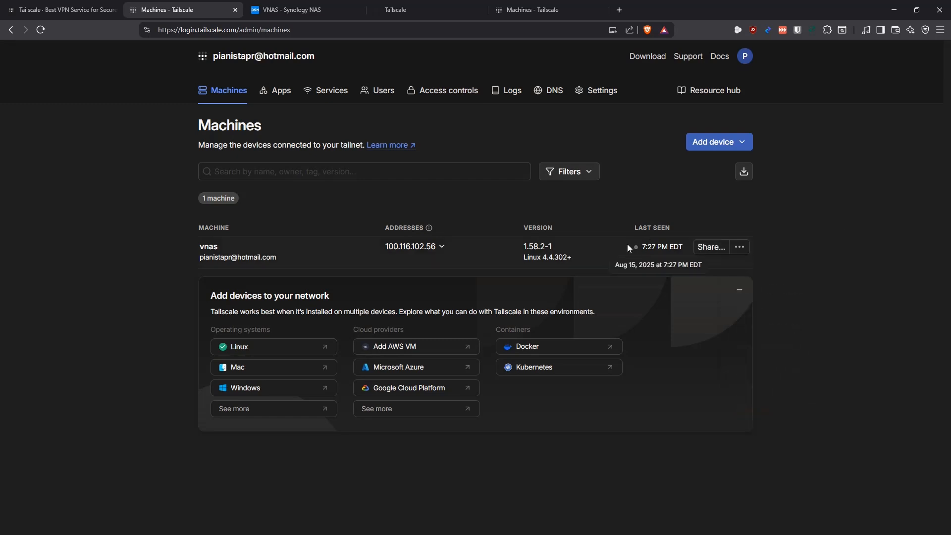
left_click(739, 247)
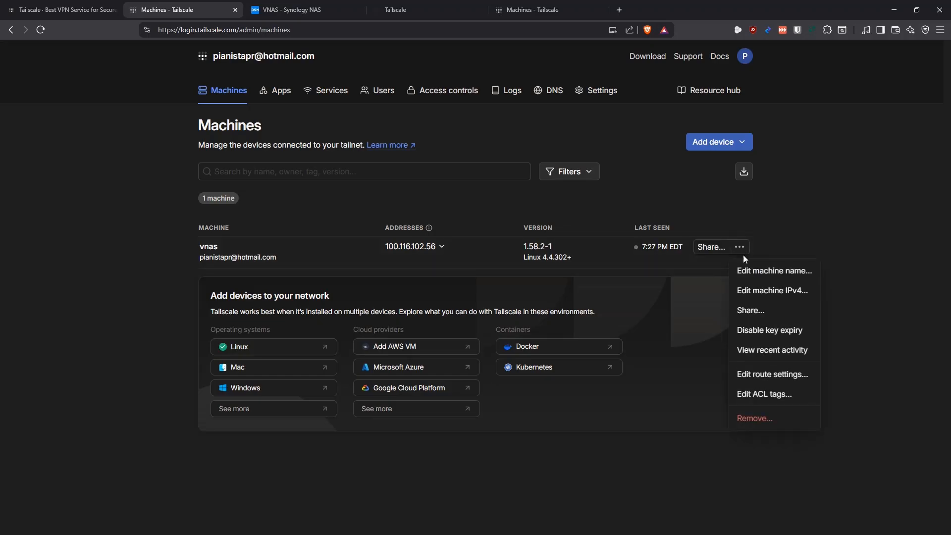
left_click(776, 332)
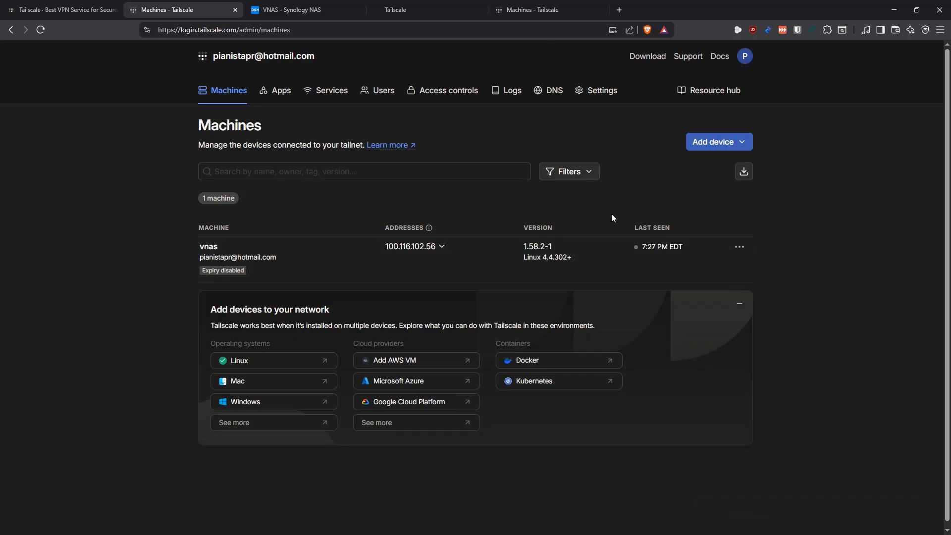
Close the duplicate Machines page and the NAS Tailscale page that asks for reauthentication
left_click(548, 10)
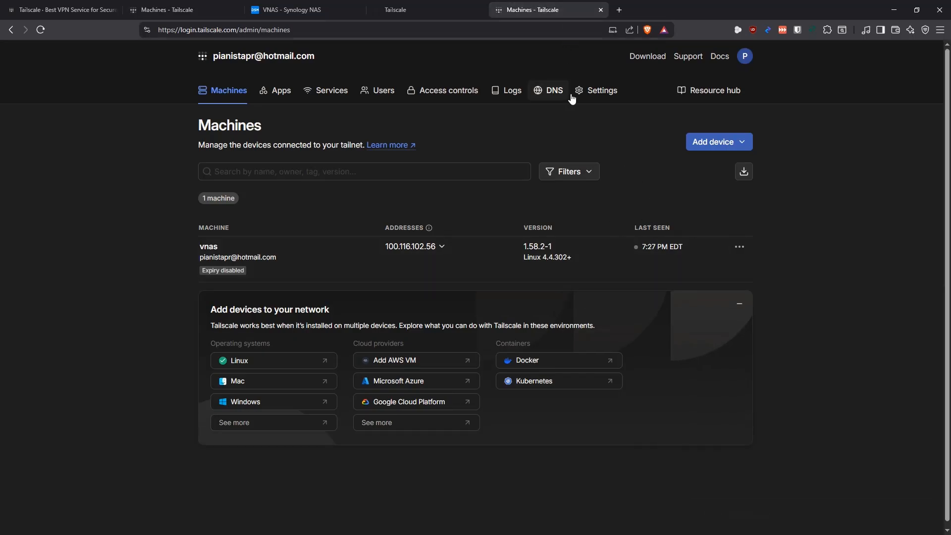
left_click(601, 10)
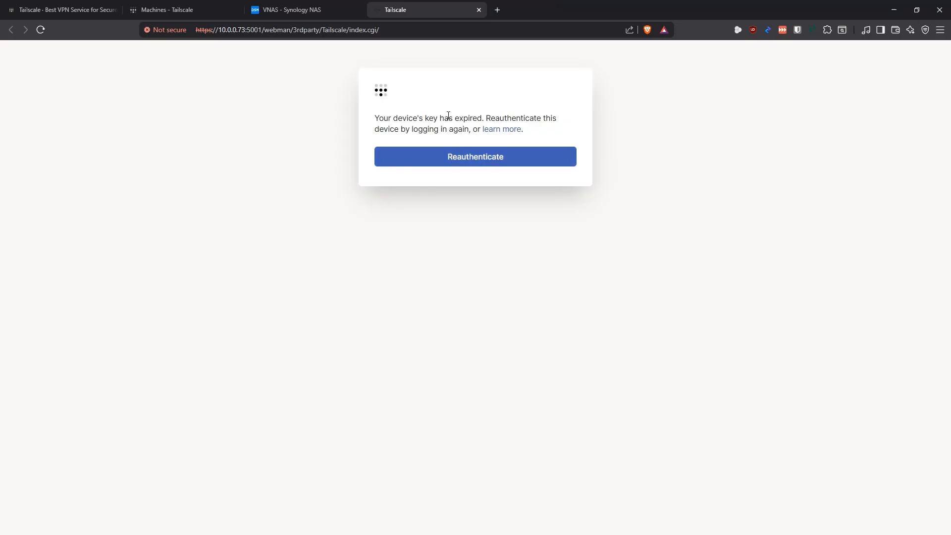
key("ctrl+w")
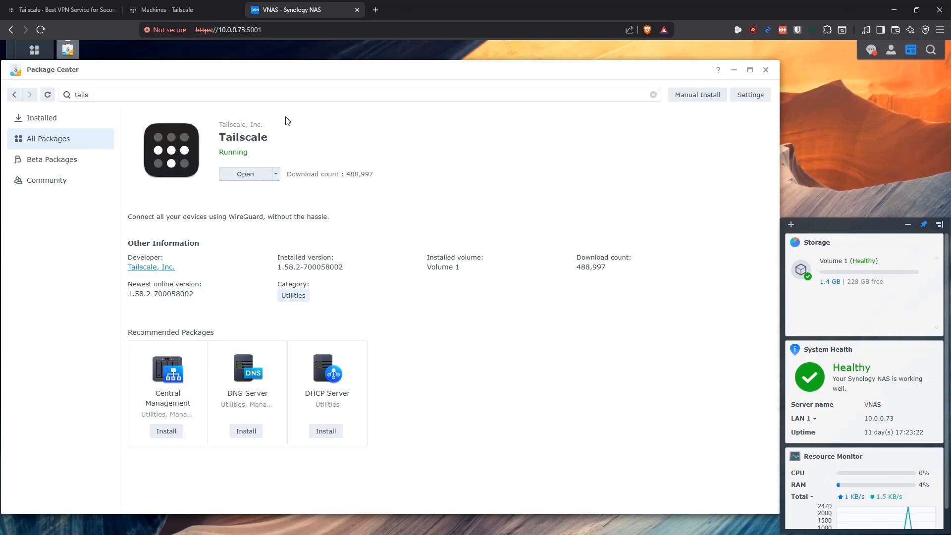
Reopen Tailscale from Package Center, reauthenticate the VNAS device, and return to the Machines list
left_click(234, 179)
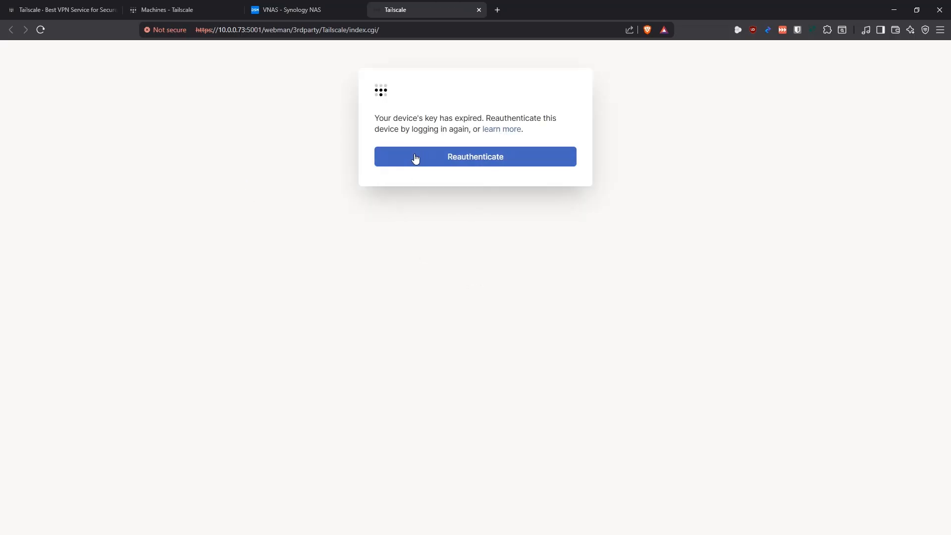
left_click(475, 158)
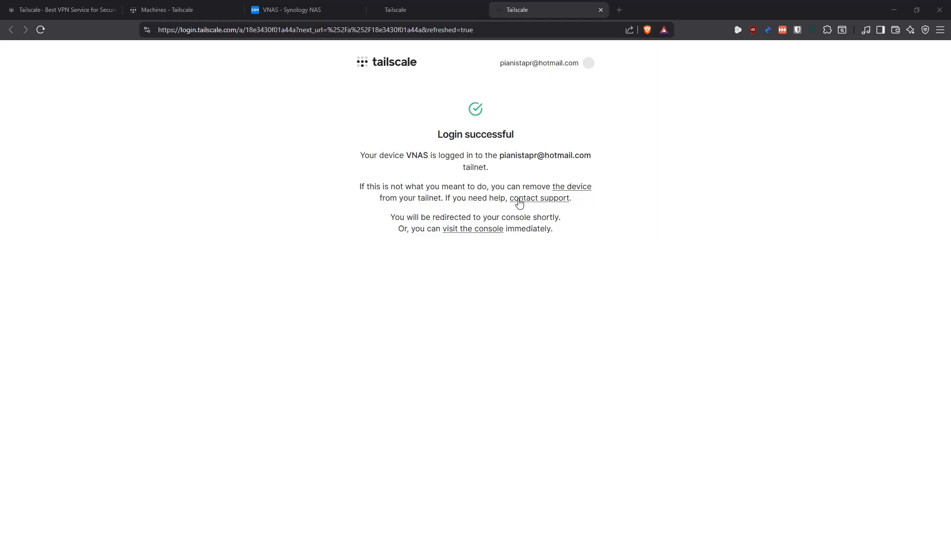
left_click(186, 8)
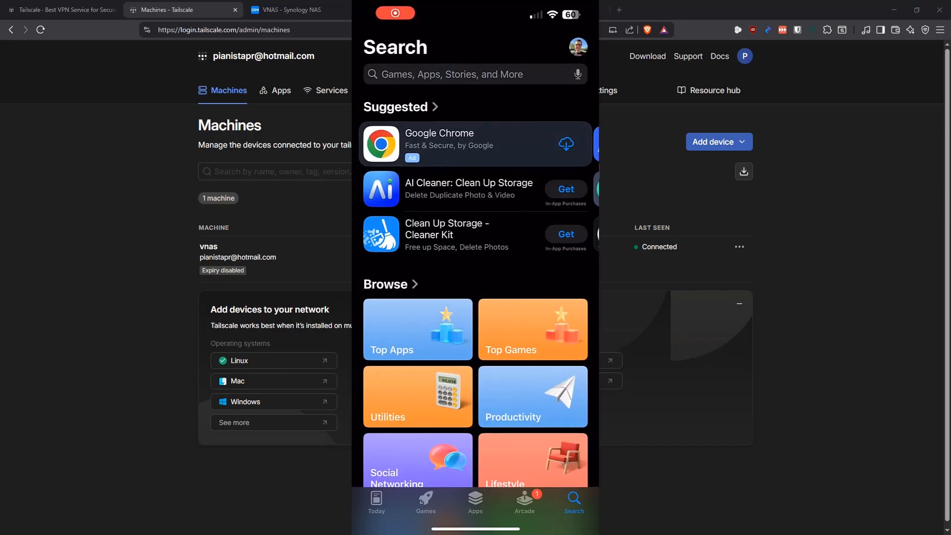
Search the App Store for Tailscale, download the app to the phone, and return to the home screen
left_click(452, 74)
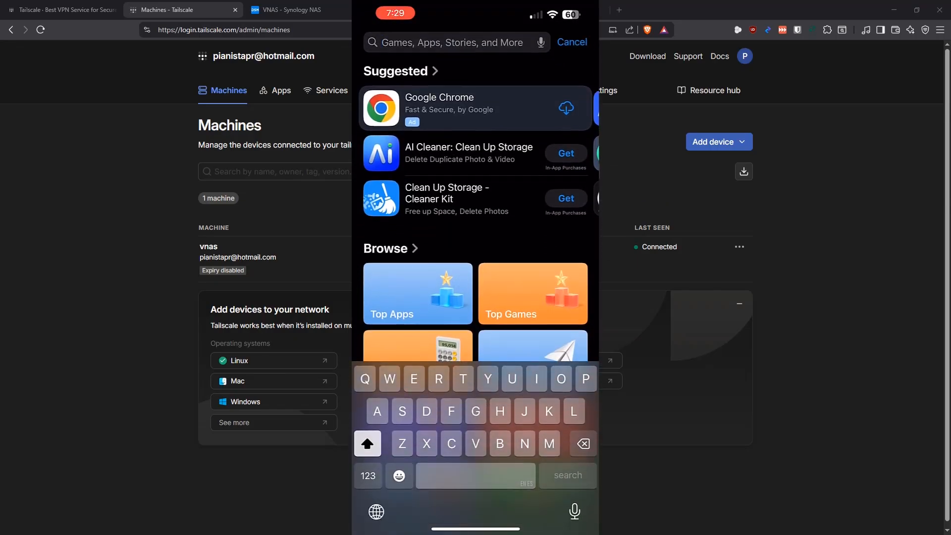
type("Tailscale")
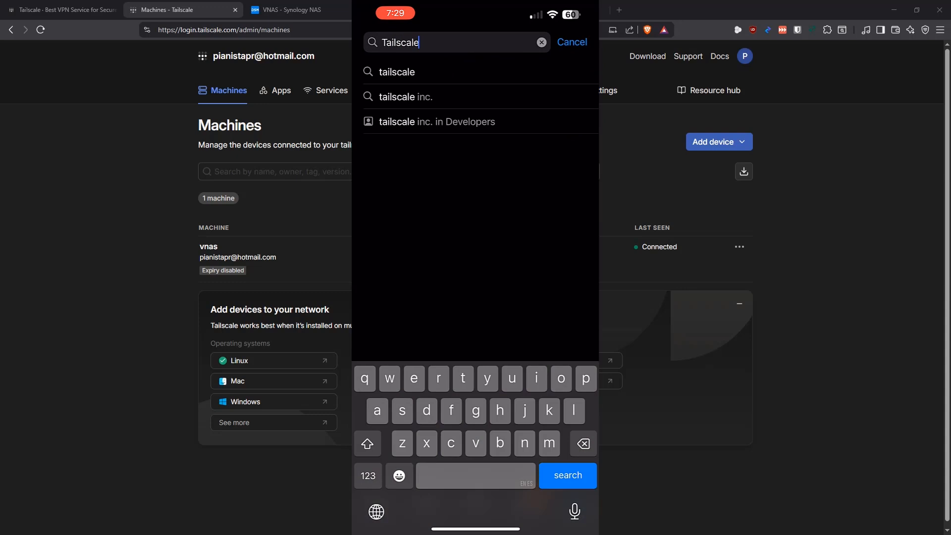
key("Return")
scroll(475, 272, "down", 3)
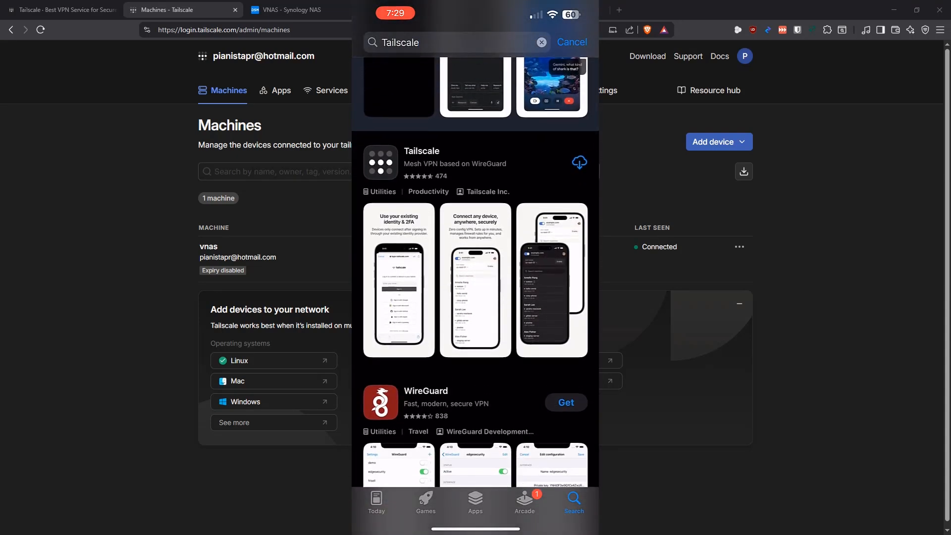
left_click(580, 162)
left_click_drag(475, 529, 475, 372)
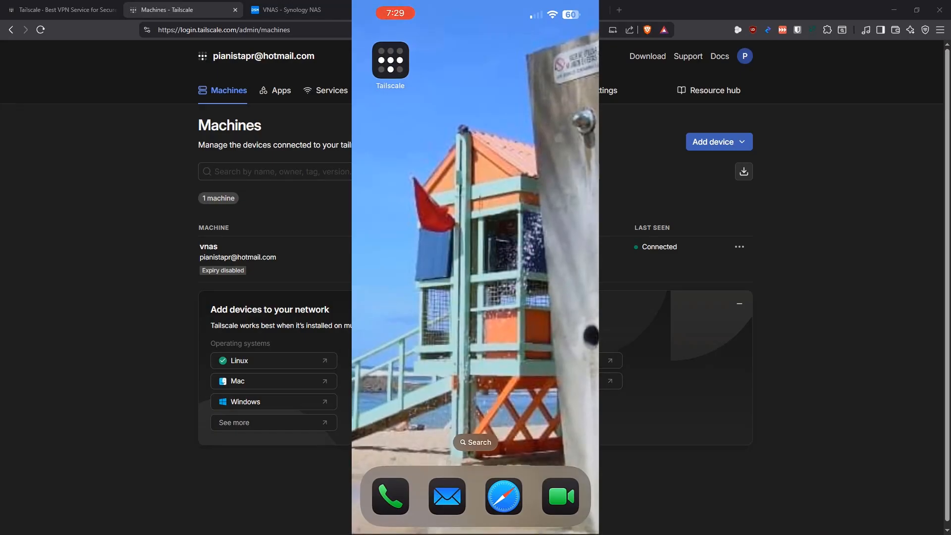
Open Tailscale on the phone, start the setup, and choose Microsoft as the sign-in provider
left_click(390, 60)
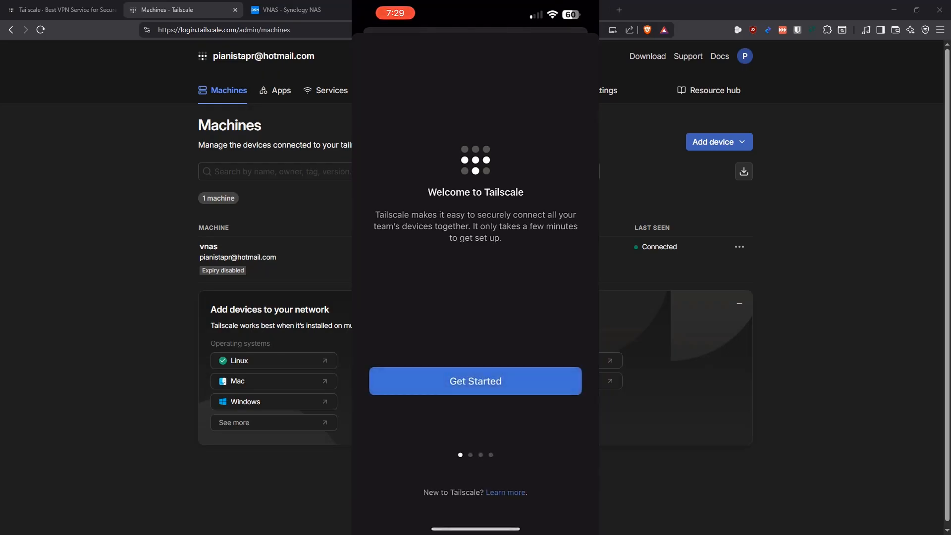
left_click(475, 380)
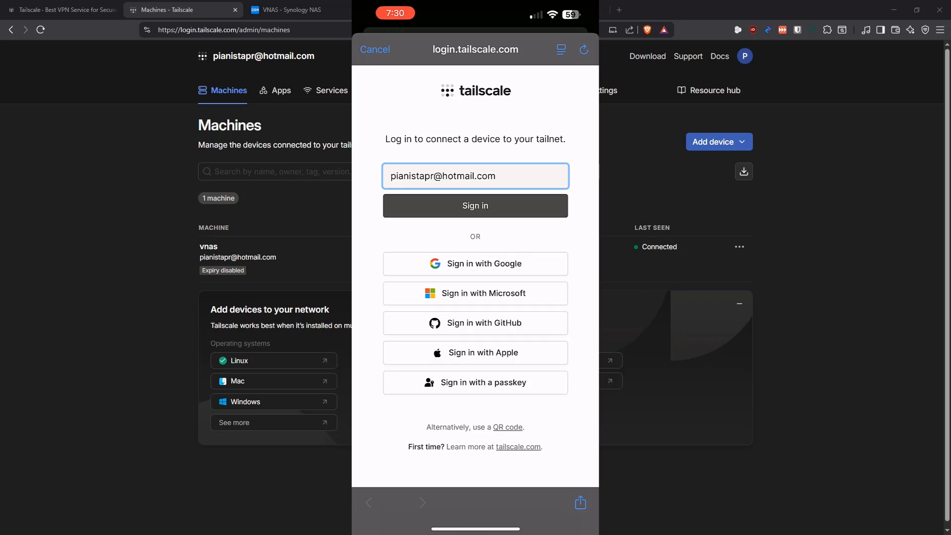
left_click(475, 294)
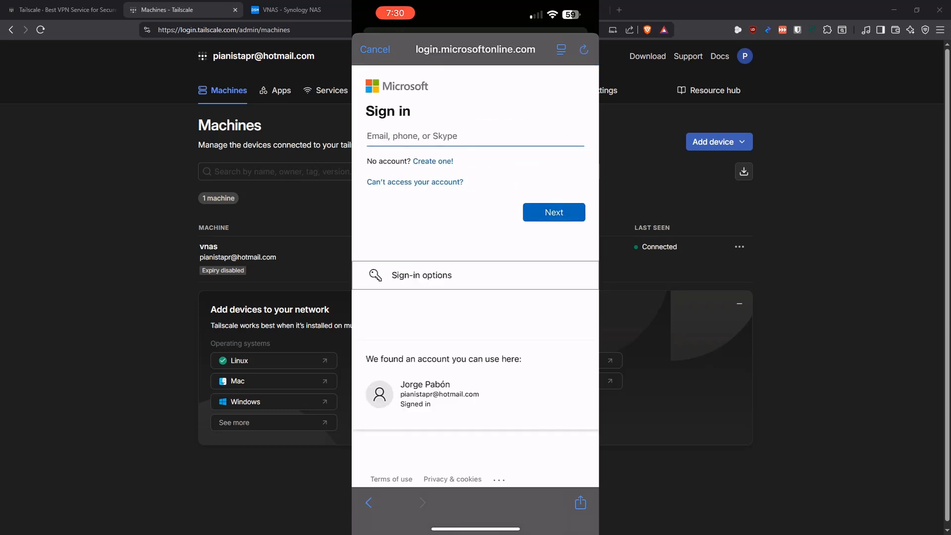
Enter the account's e-mail on the Microsoft sign-in page instead of using the passkey, and submit it
left_click(474, 136)
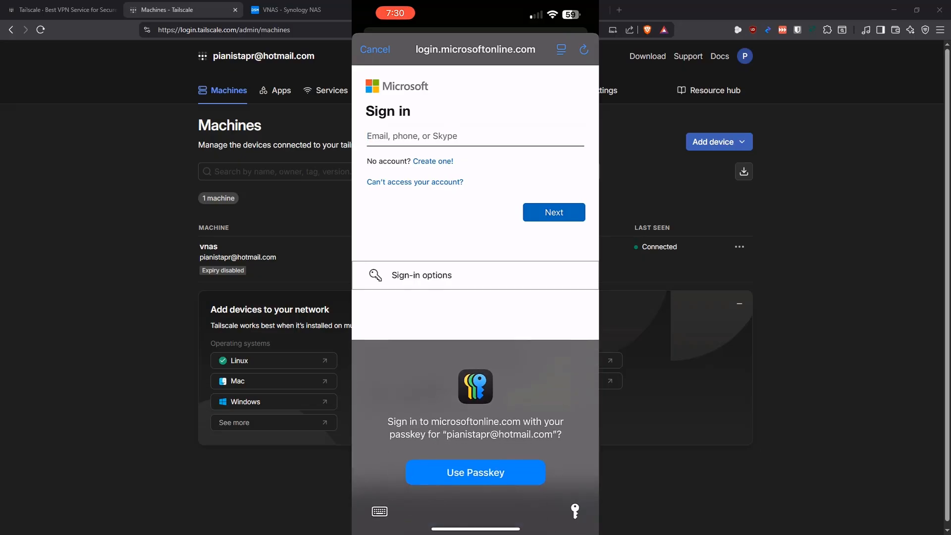
left_click(379, 511)
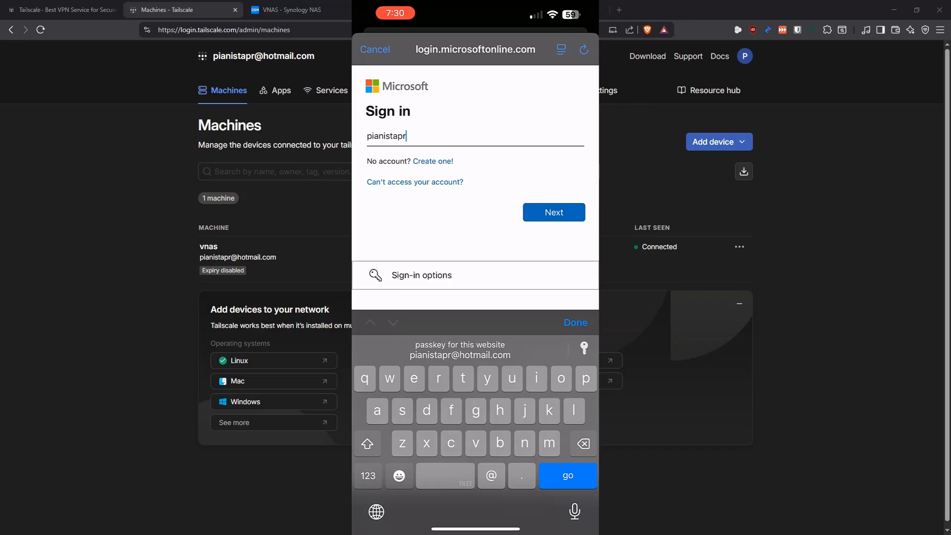
key("Return")
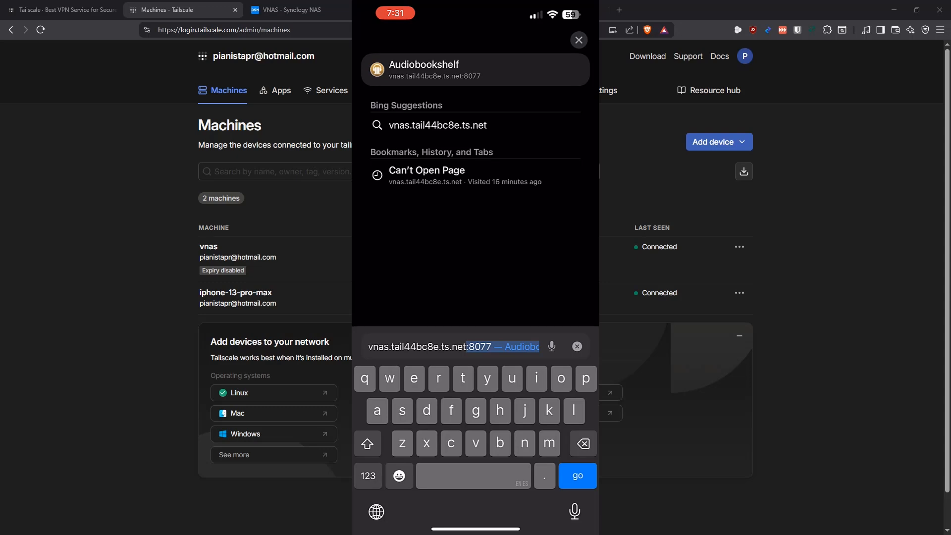
Load Audiobookshelf at vnas.tail44bc8e.ts.net:8077 in the phone's browser and examine its Initial Server Setup page and full address
key("Return")
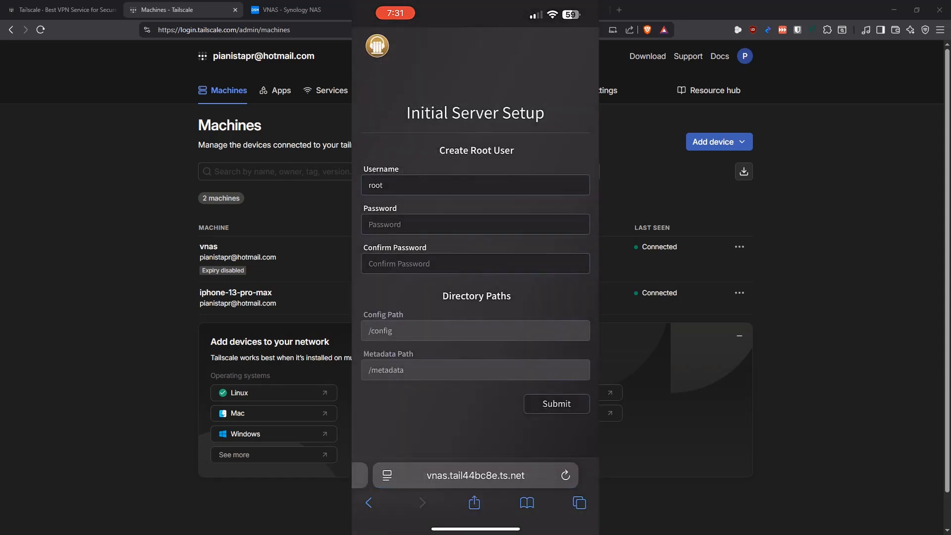
scroll(475, 243, "down", 1)
scroll(475, 243, "up", 1)
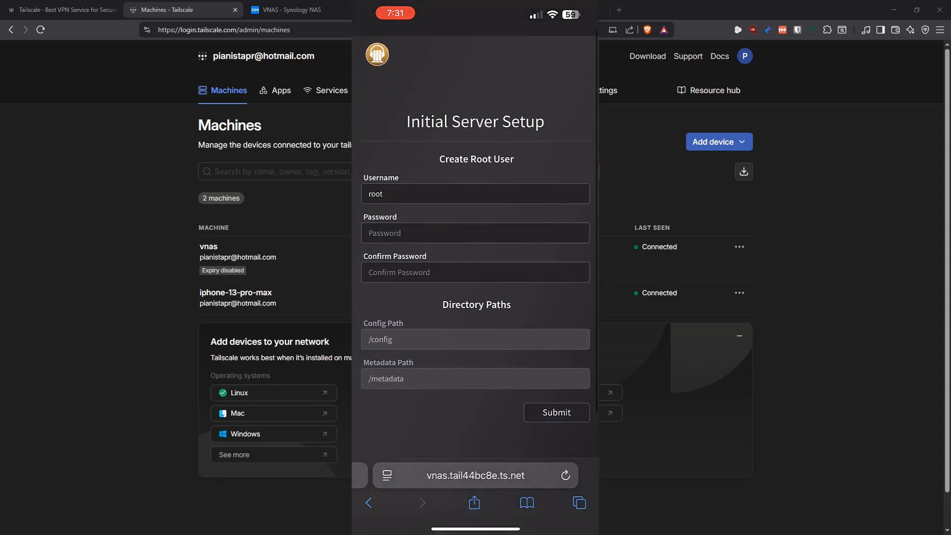
scroll(476, 243, "down", 1)
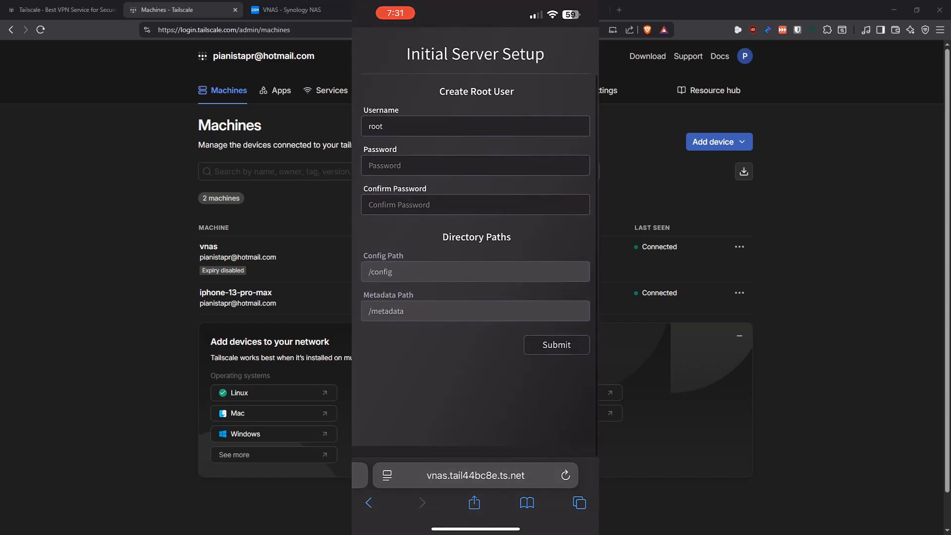
scroll(476, 242, "up", 1)
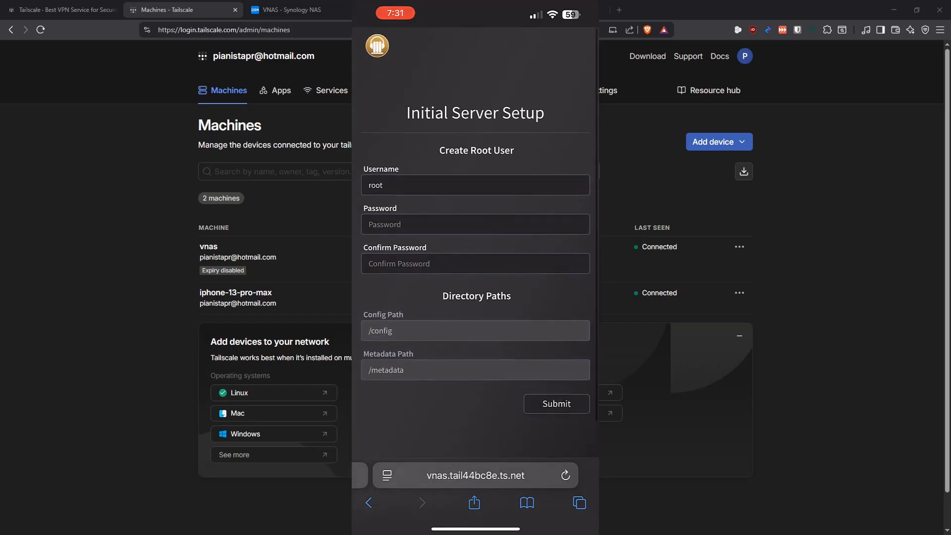
left_click(476, 476)
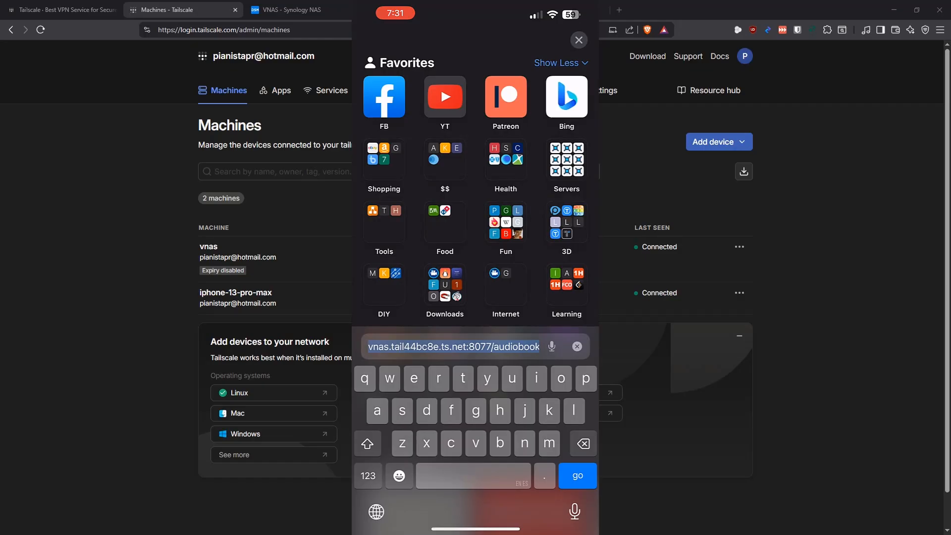
left_click(578, 40)
scroll(475, 242, "down", 1)
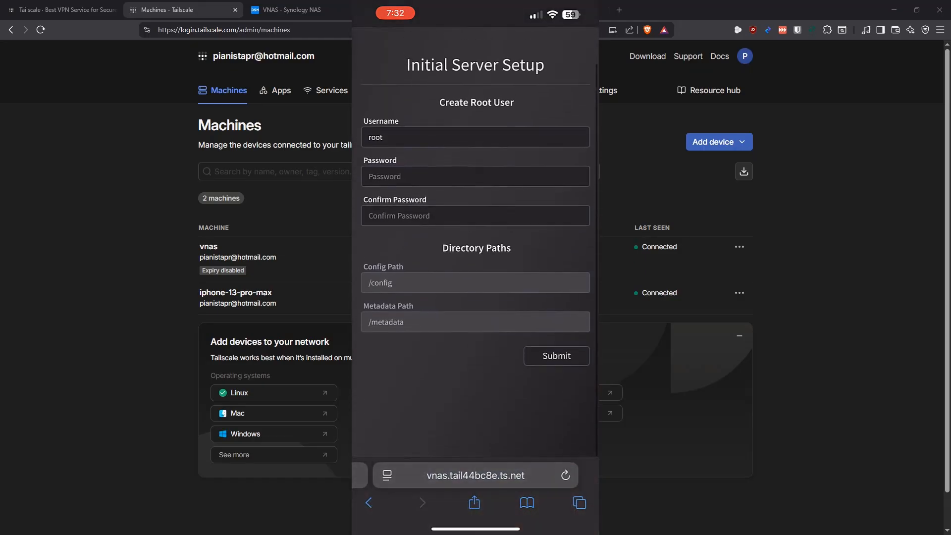
scroll(475, 243, "up", 1)
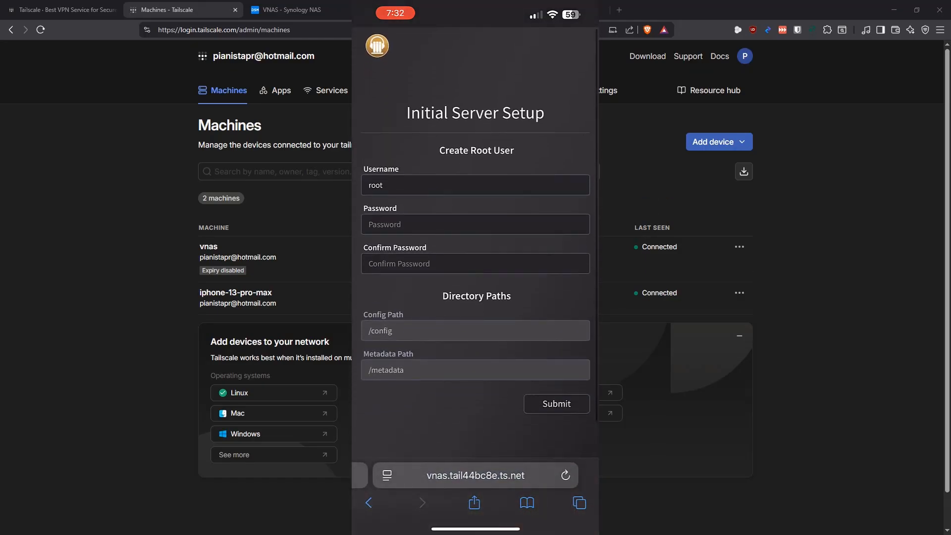